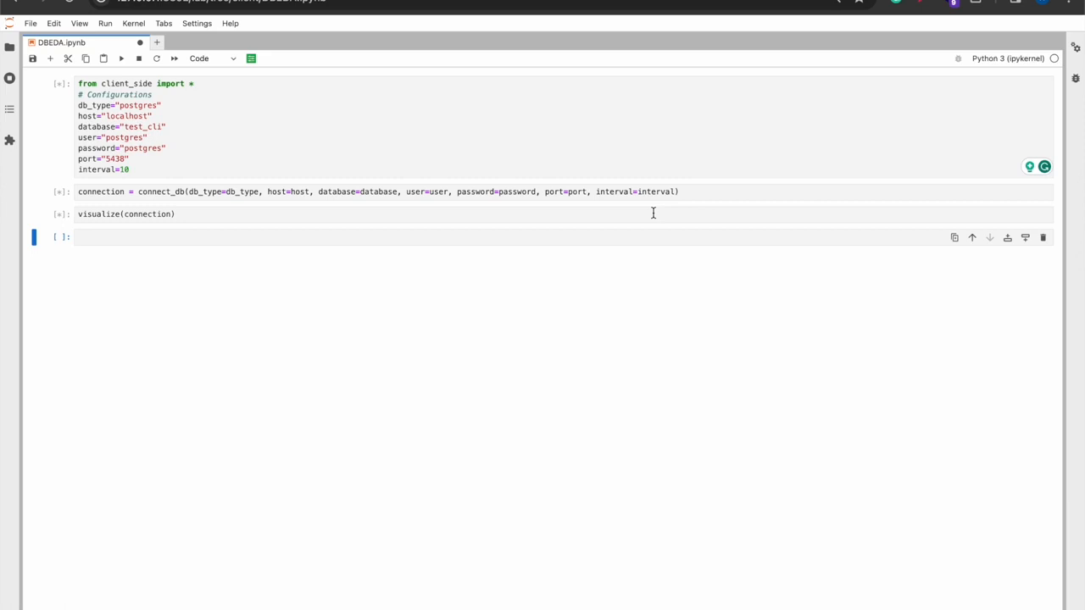
Run the visualize(connection) cell to load the DB Performance Analysis interface
left_click(653, 214)
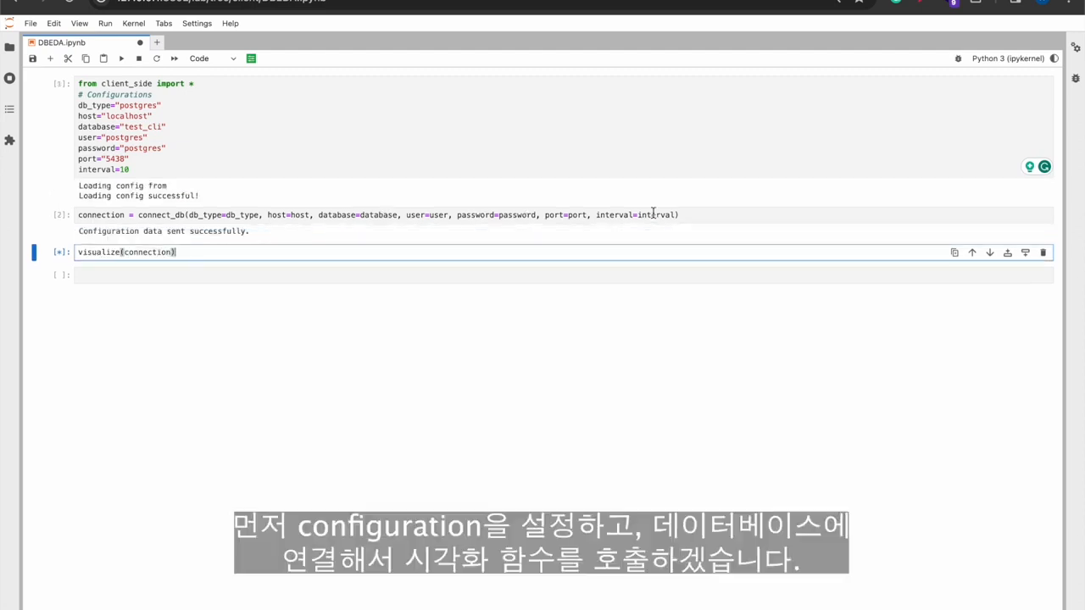
key("Down")
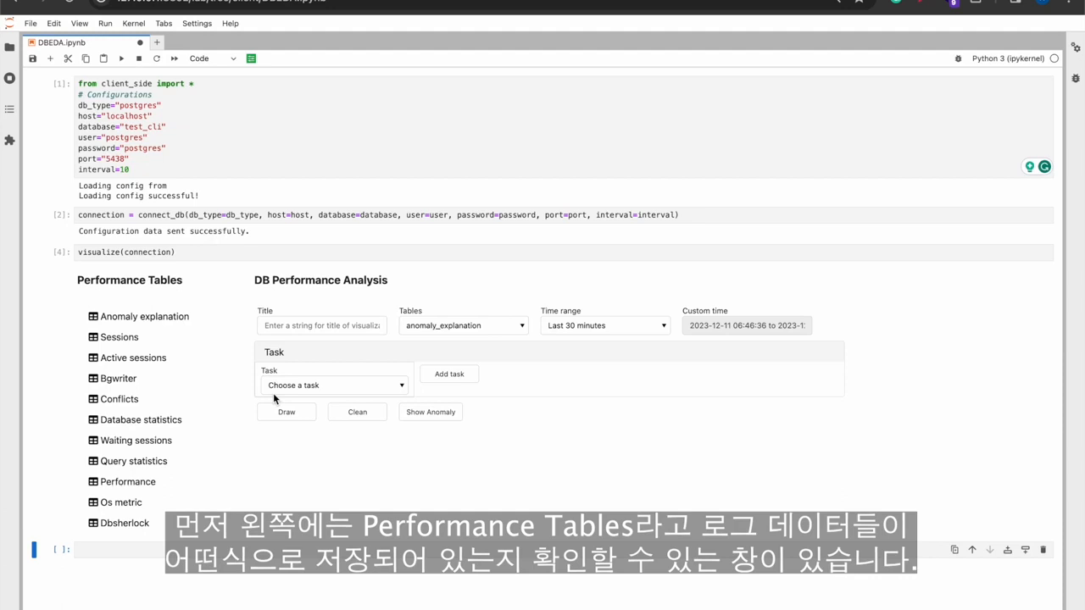
Examine the columns and data types of the Os metric and Dbsherlock performance tables, and collapse both lists
left_click(188, 502)
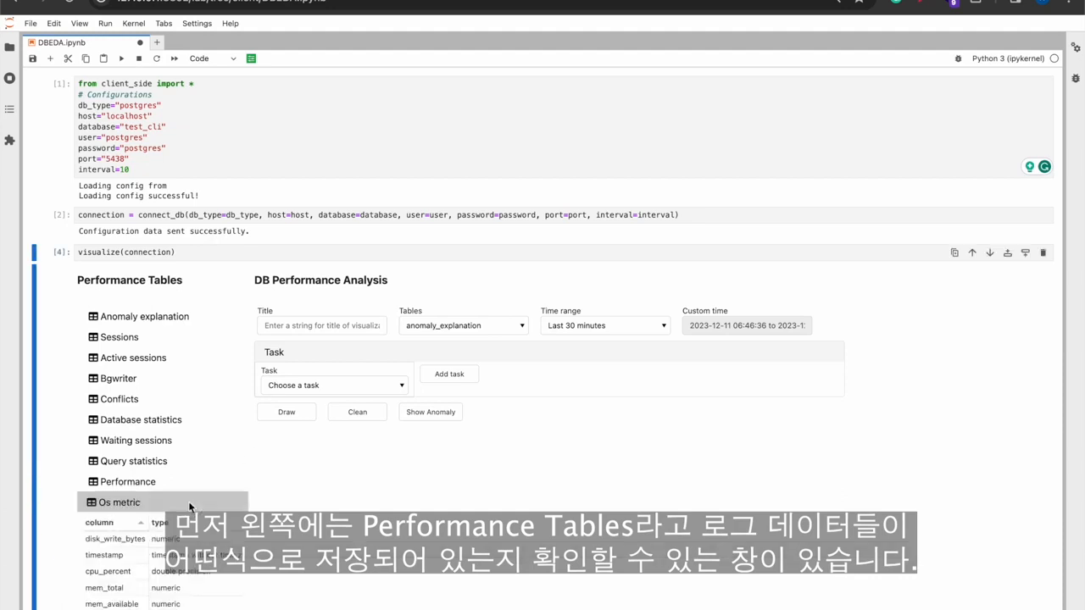
scroll(218, 501, "down", 5)
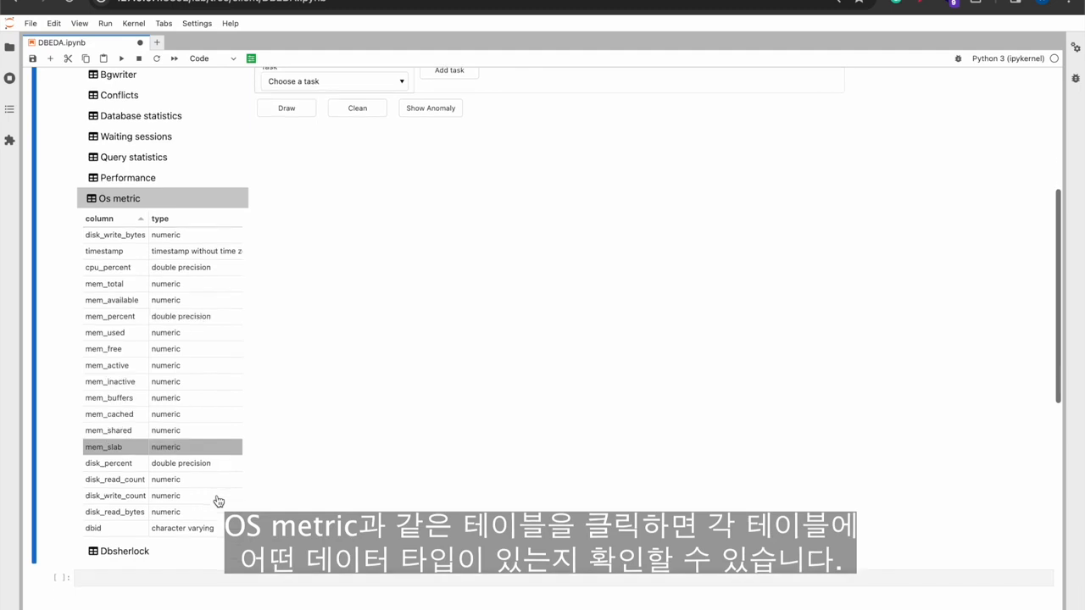
left_click(223, 551)
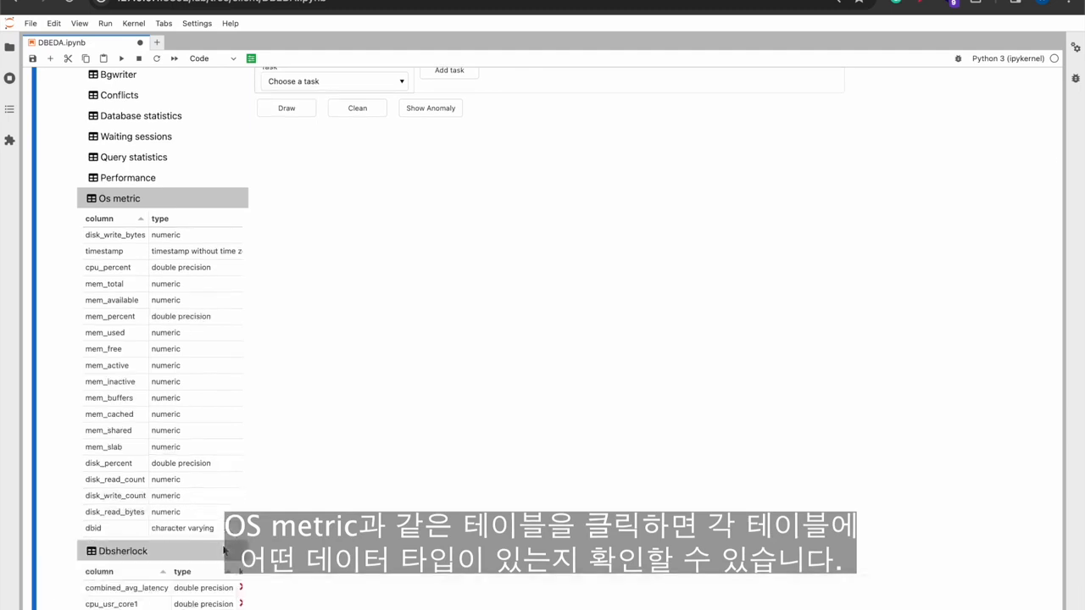
scroll(224, 551, "down", 6)
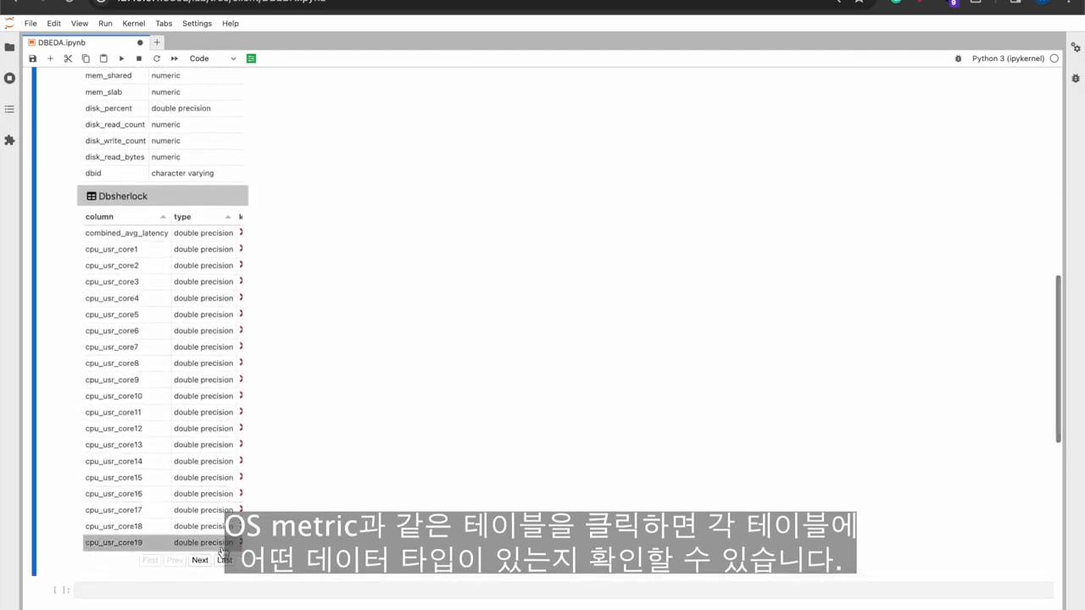
scroll(225, 483, "up", 3)
left_click(212, 348)
scroll(212, 348, "up", 2)
left_click(209, 176)
scroll(209, 172, "up", 4)
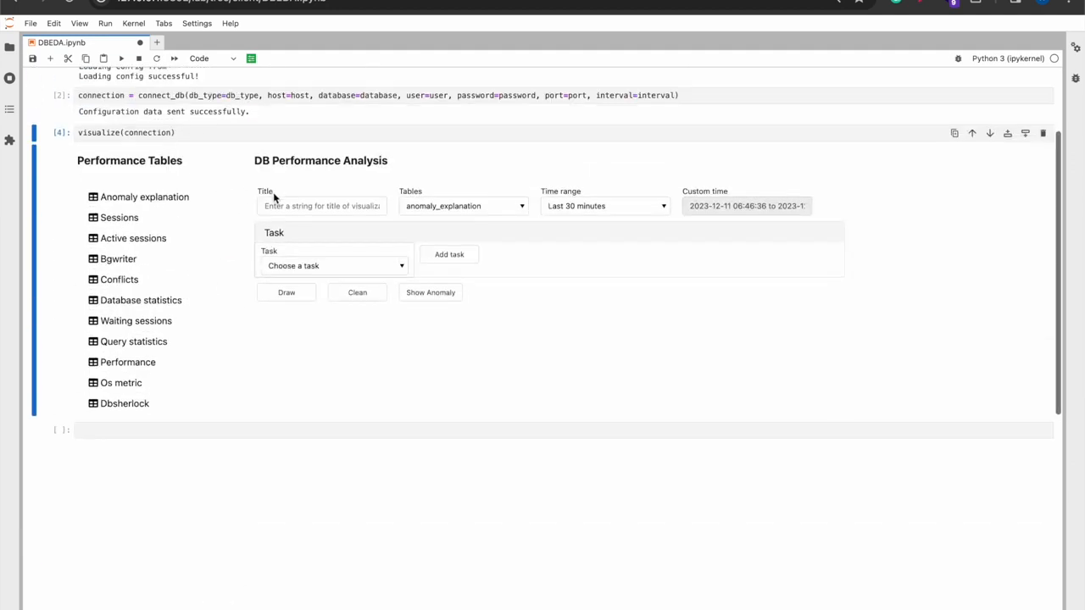
scroll(356, 205, "up", 1)
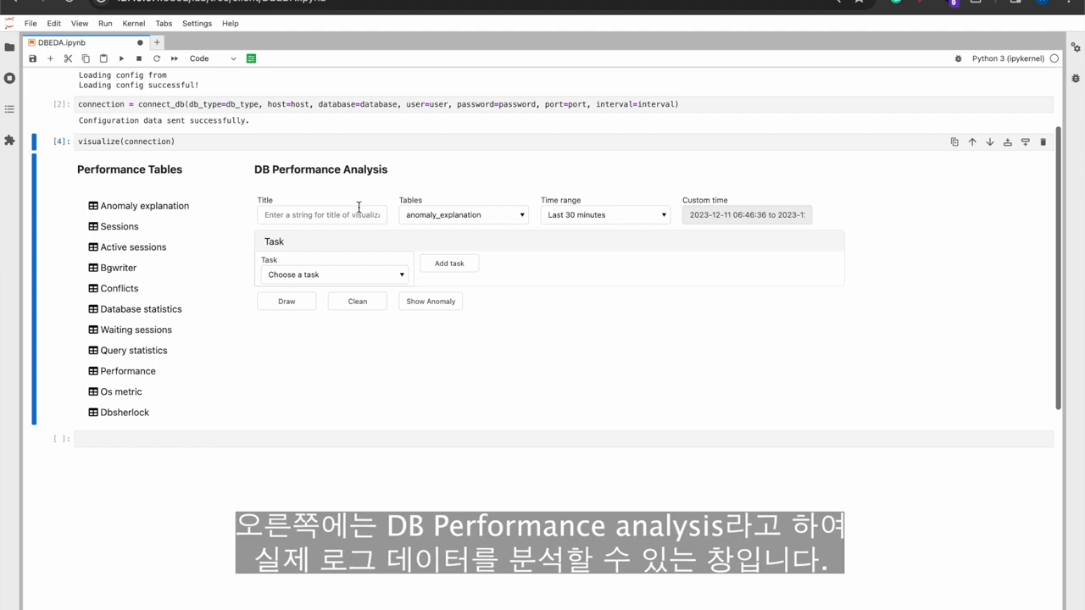
Title the visualization "Performance analysis"
scroll(358, 207, "up", 1)
left_click(359, 222)
type("Per")
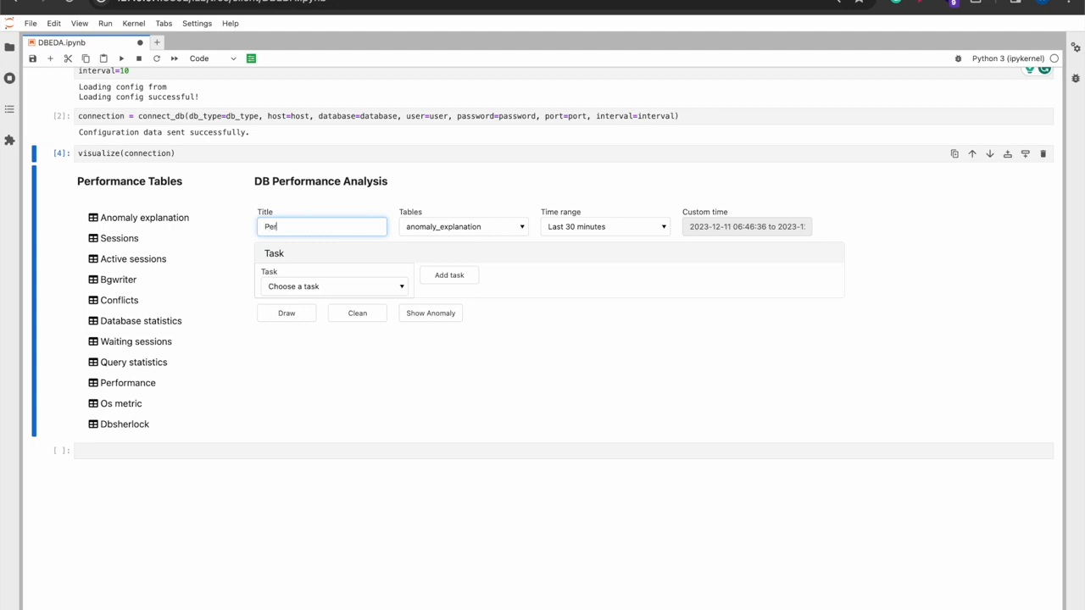
type("formance")
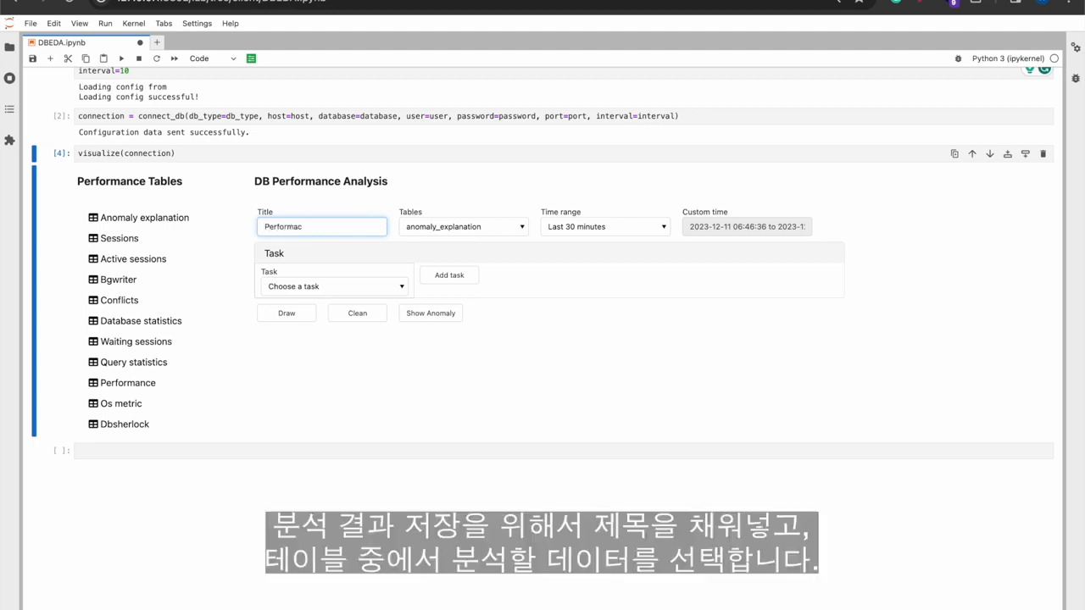
type(" analysis")
Set up a timeseries analysis task on the os_metric table with the time range Last 30 minutes
left_click(519, 225)
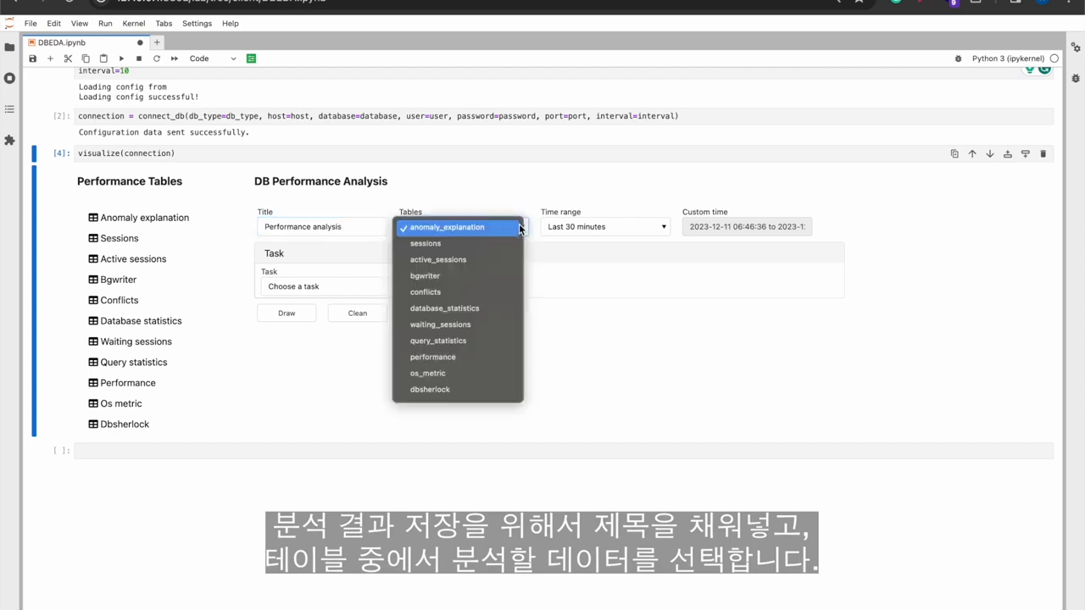
left_click(501, 379)
left_click(650, 229)
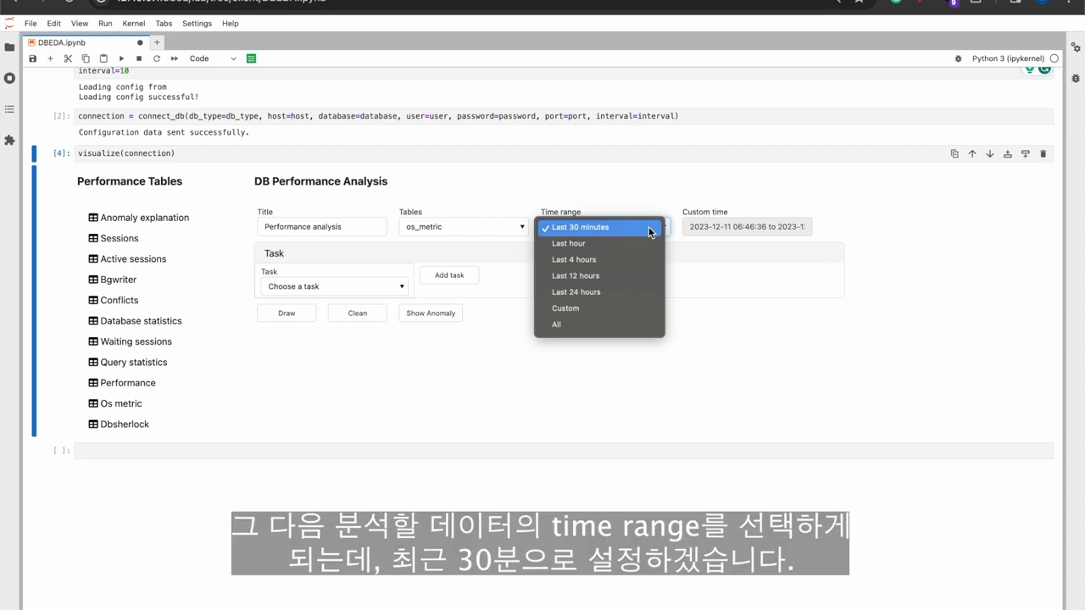
left_click(640, 186)
left_click(398, 288)
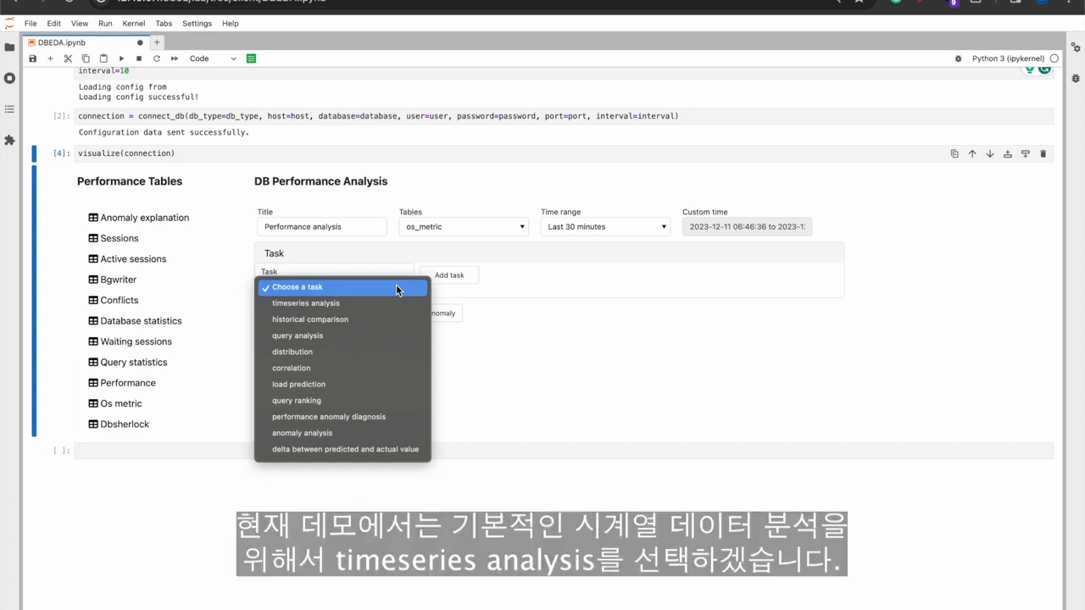
left_click(382, 304)
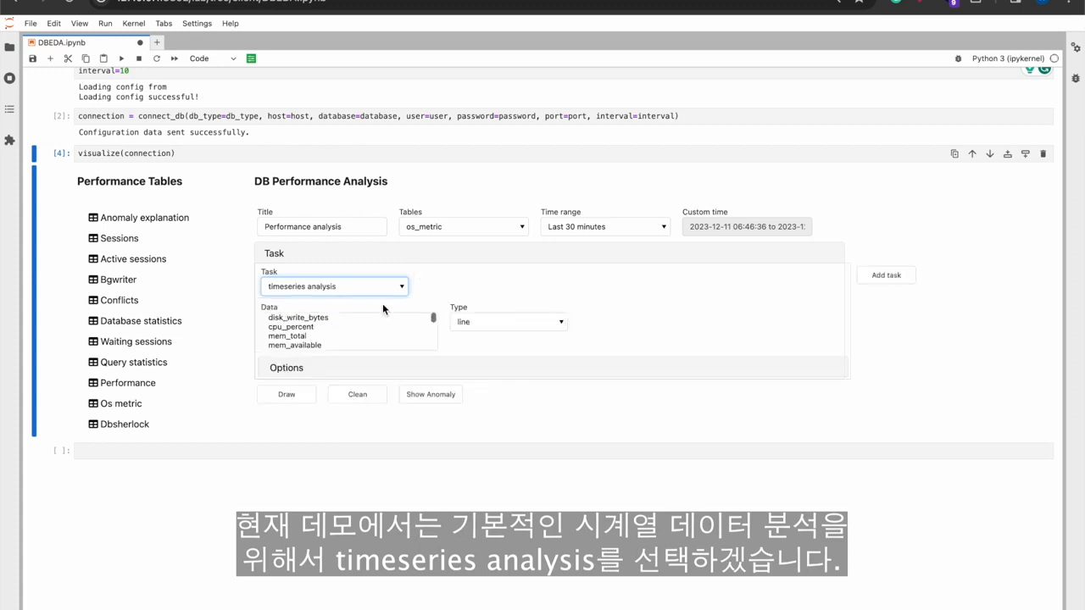
Draw a line chart of the disk_write_bytes data
scroll(382, 325, "down", 6)
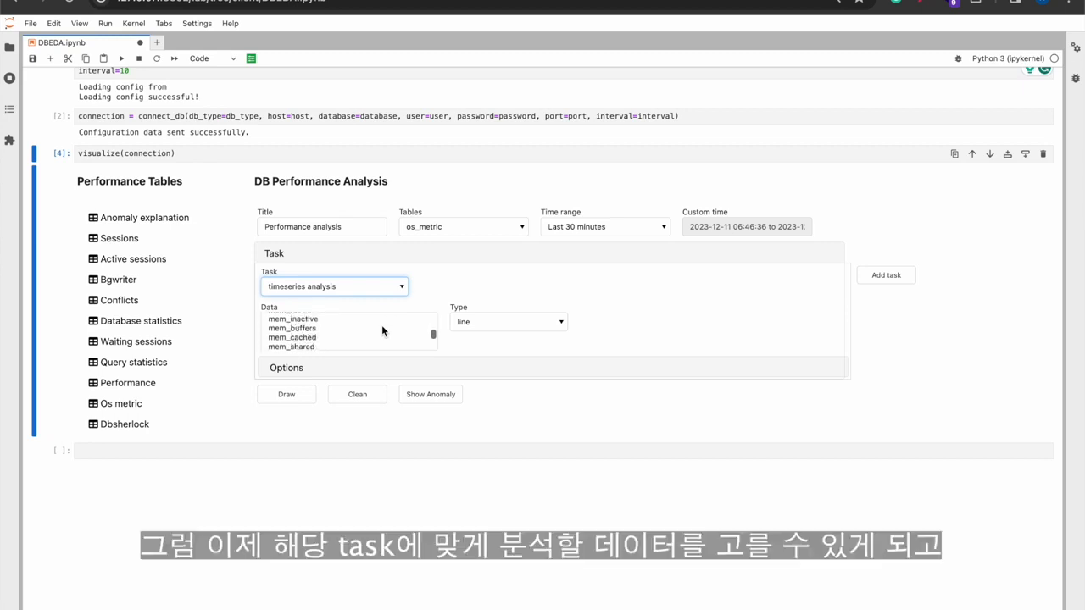
scroll(381, 325, "up", 6)
left_click(332, 325)
left_click(292, 397)
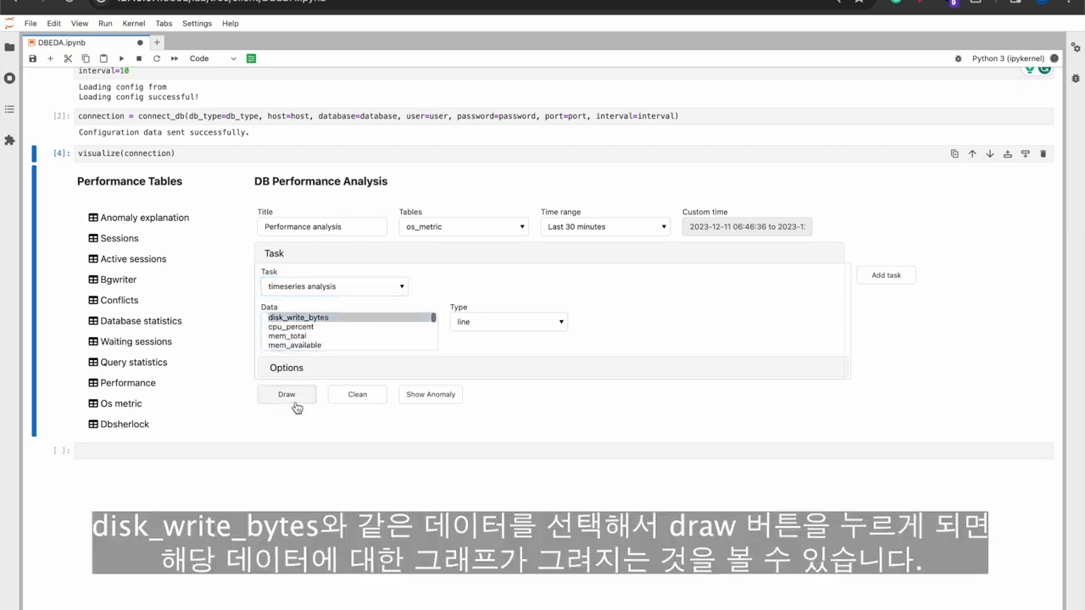
scroll(481, 371, "down", 2)
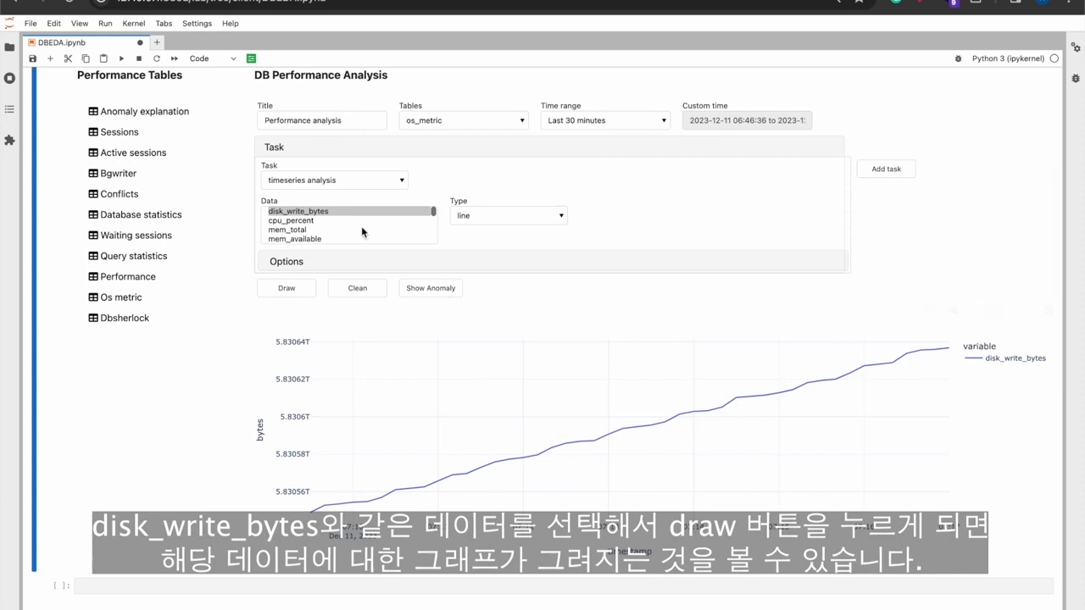
Add a line chart of the cpu_percent data below the disk_write_bytes chart
left_click(311, 219)
left_click(310, 291)
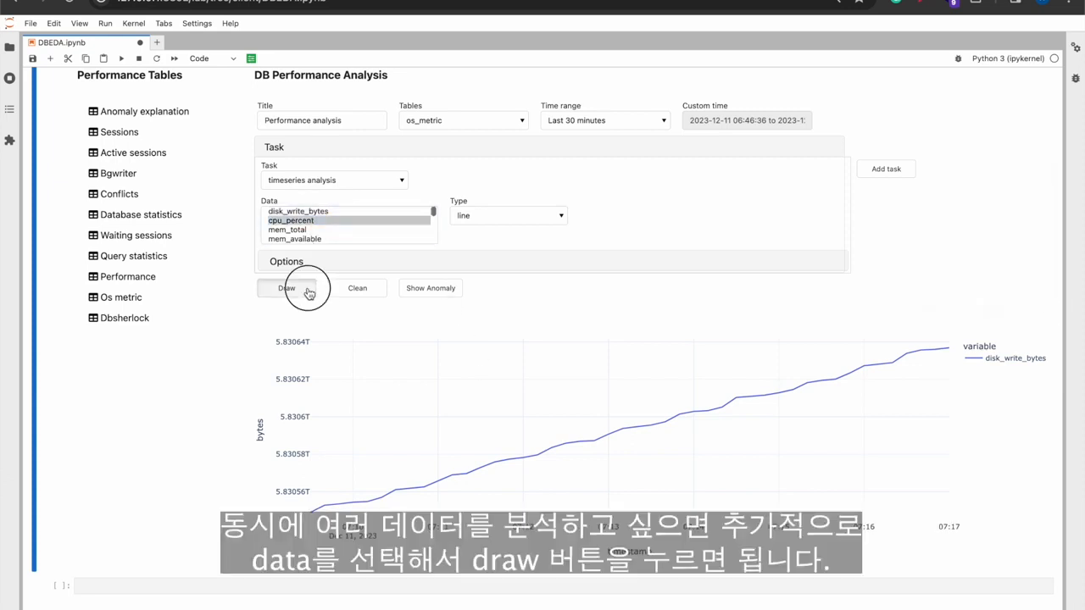
scroll(483, 314, "down", 3)
scroll(495, 325, "down", 1)
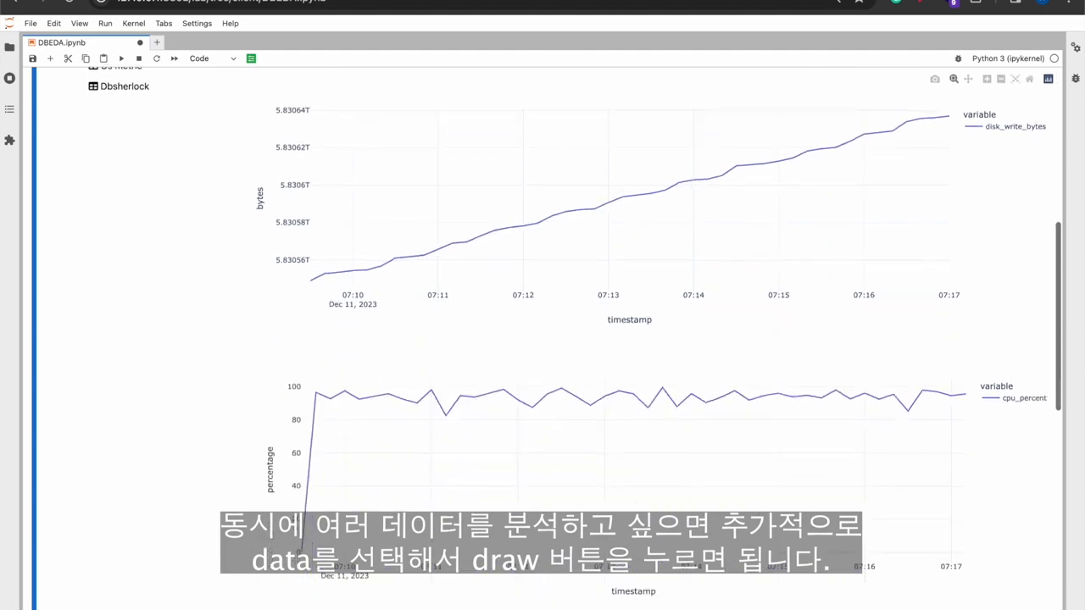
scroll(496, 325, "up", 3)
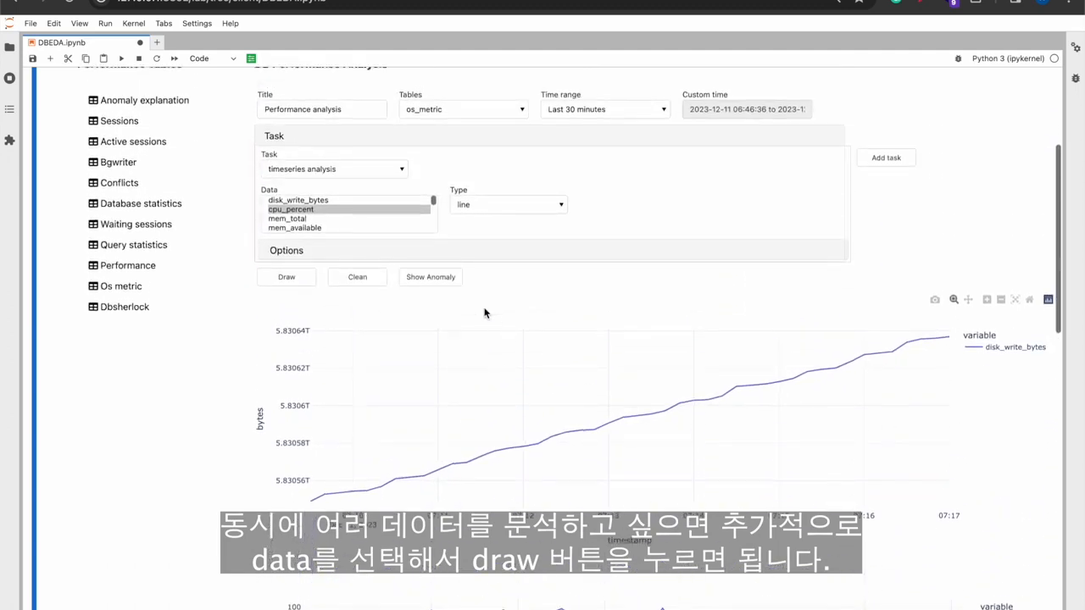
Add a line chart of the mem_total data below the cpu_percent chart
left_click(308, 218)
left_click(305, 278)
scroll(469, 356, "down", 8)
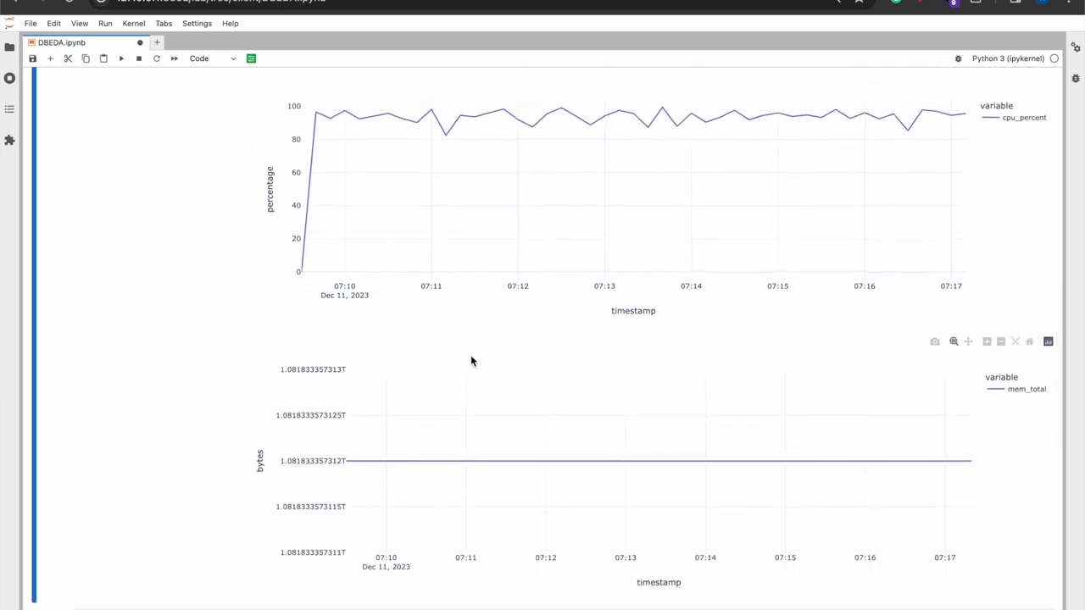
scroll(470, 361, "up", 5)
scroll(470, 356, "up", 4)
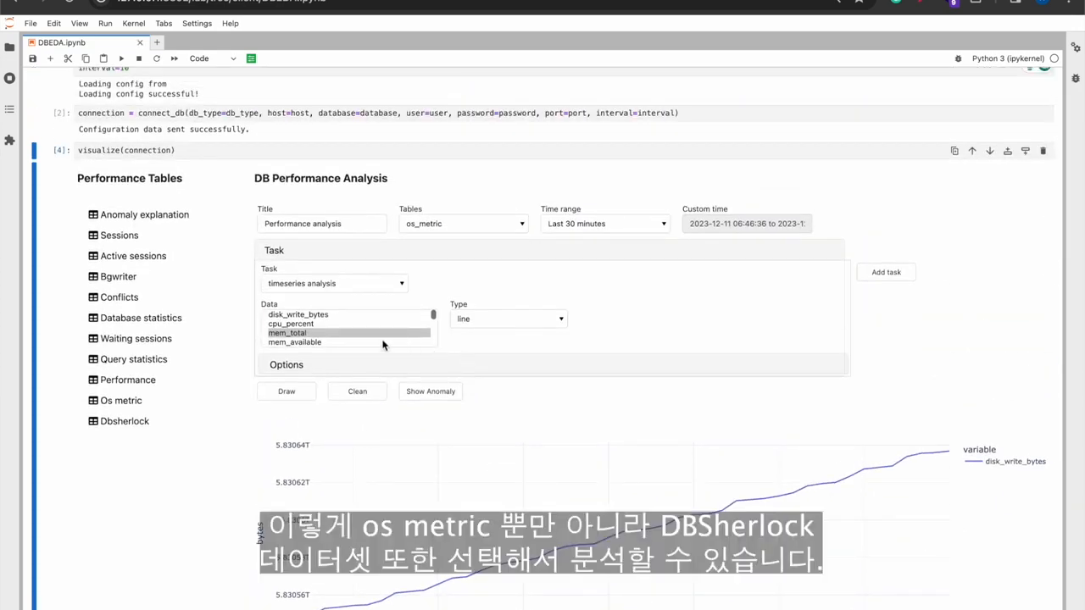
Clean the drawn charts and switch the analysis to the dbsherlock table with the time range All
left_click(375, 395)
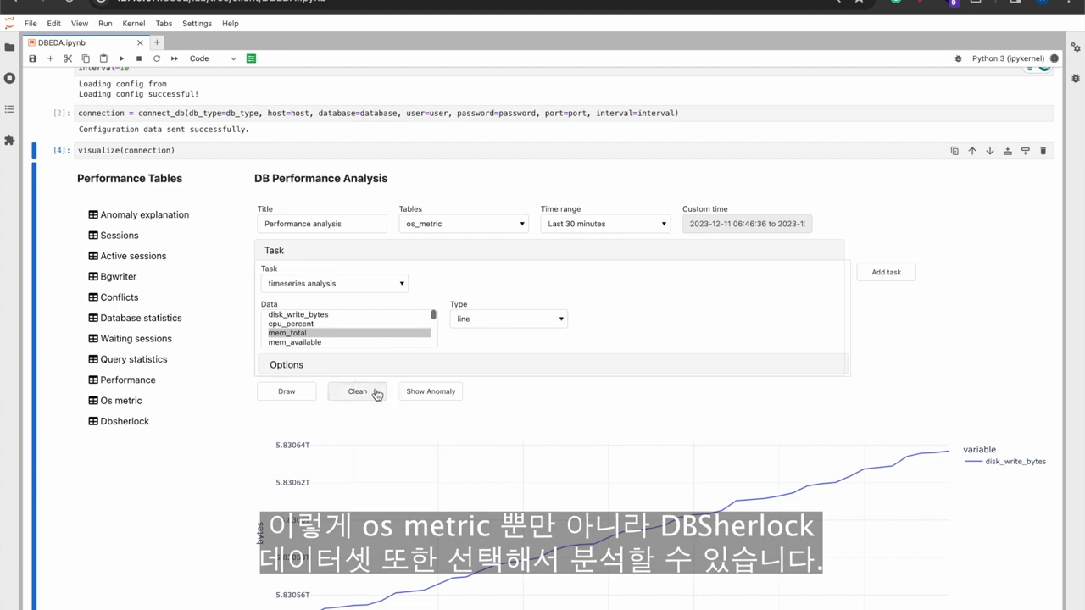
left_click(499, 226)
left_click(492, 240)
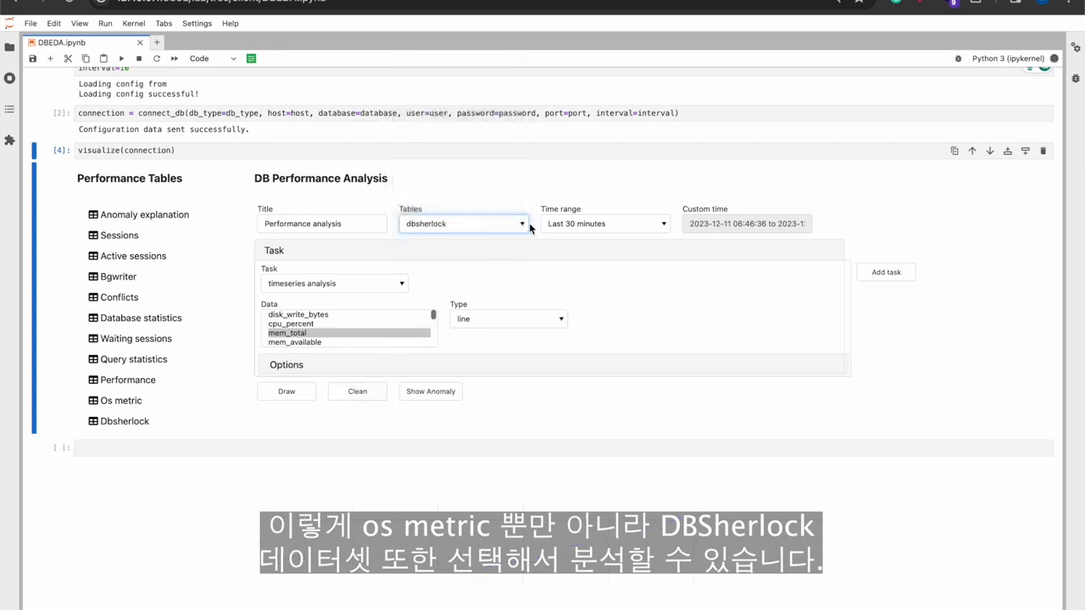
left_click(551, 224)
left_click(555, 335)
Draw a line chart of the combined_avg_latency data from the dbsherlock table
scroll(378, 338, "down", 5)
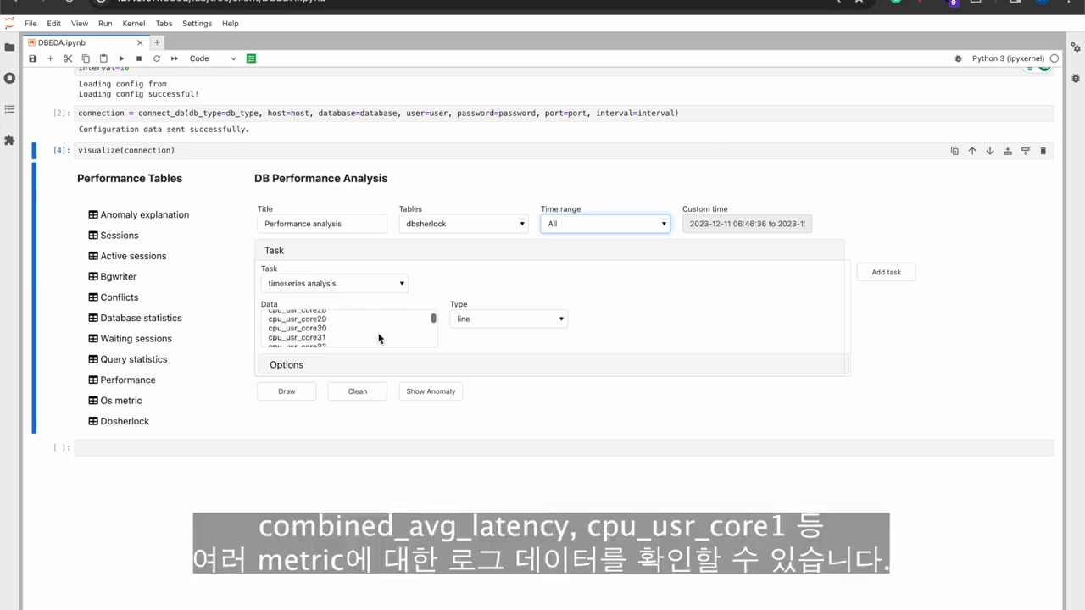
scroll(378, 338, "up", 5)
left_click(347, 315)
left_click(303, 394)
scroll(323, 396, "down", 3)
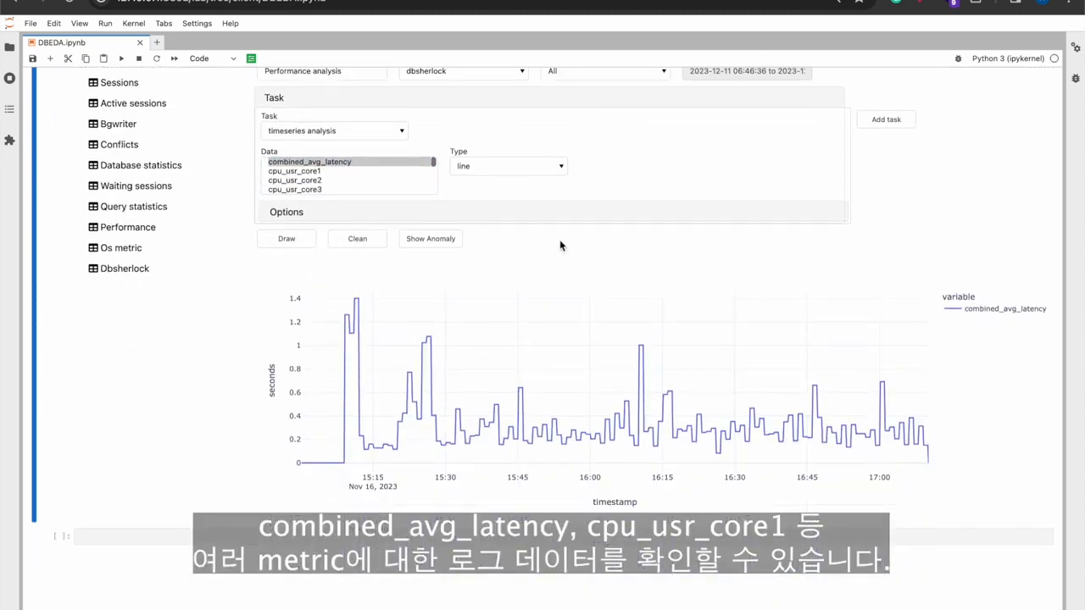
Add line charts of the cpu_usr_core1 and cpu_usr_core2 data below the latency chart
left_click(305, 171)
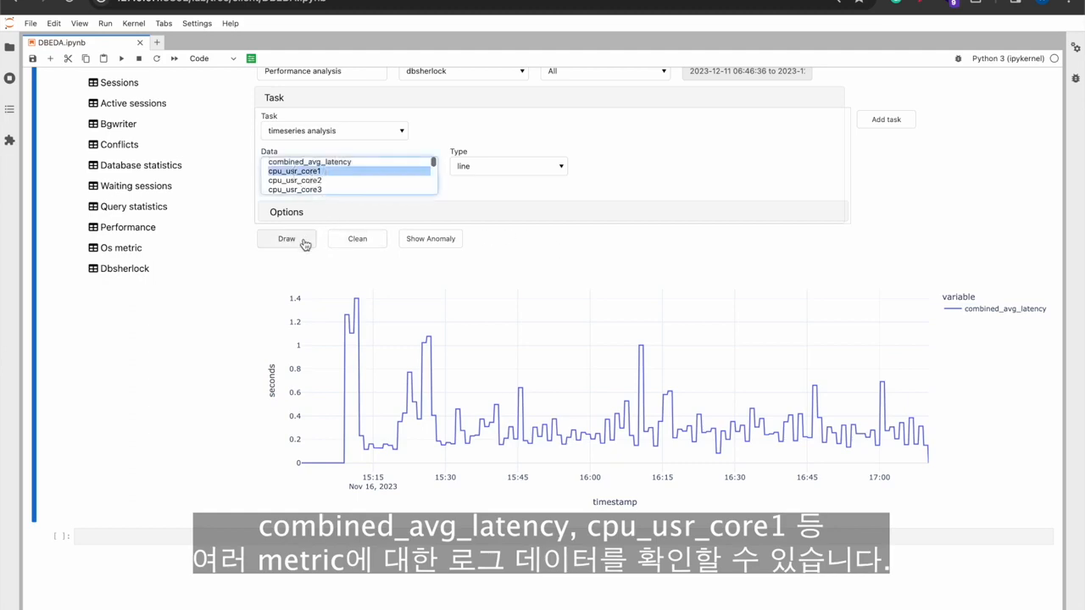
left_click(287, 238)
left_click(316, 181)
left_click(305, 238)
scroll(327, 274, "down", 6)
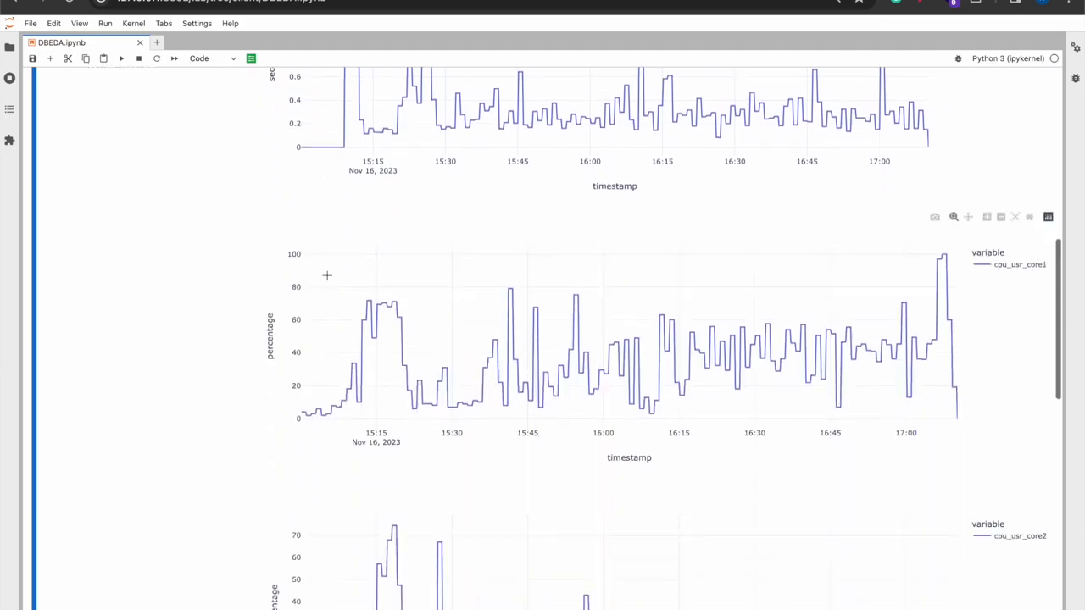
scroll(328, 279, "up", 4)
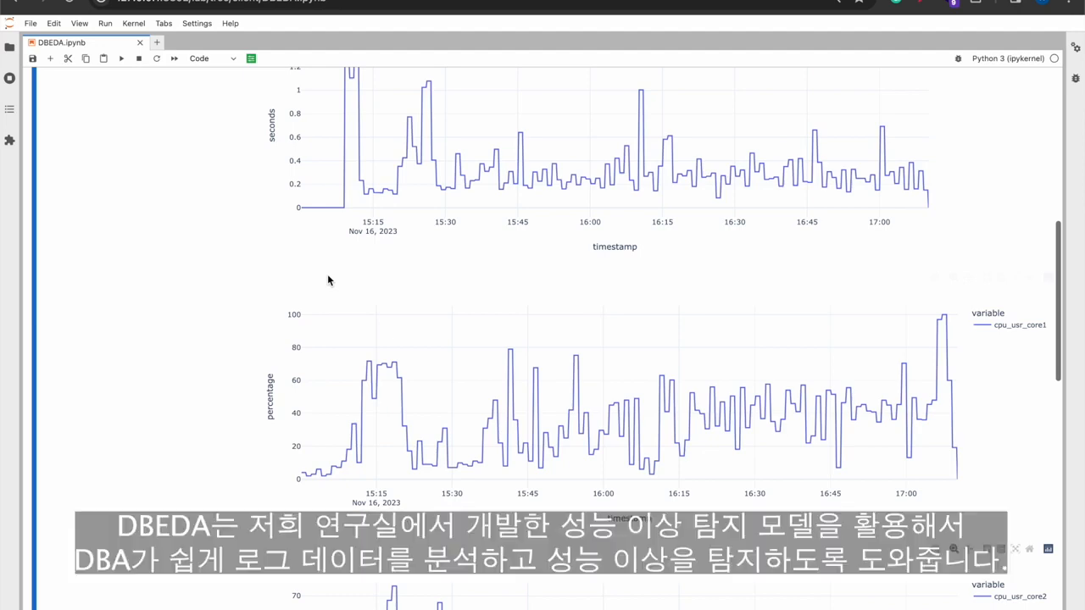
Show the anomaly detection and explanation chart for combined_avg_latency
scroll(327, 280, "up", 5)
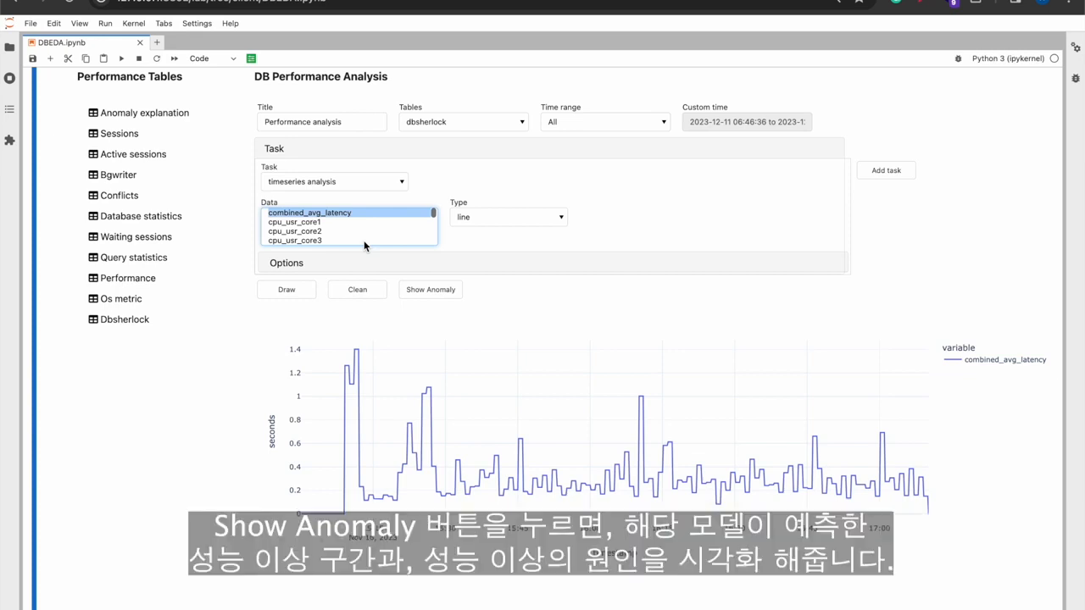
left_click(432, 289)
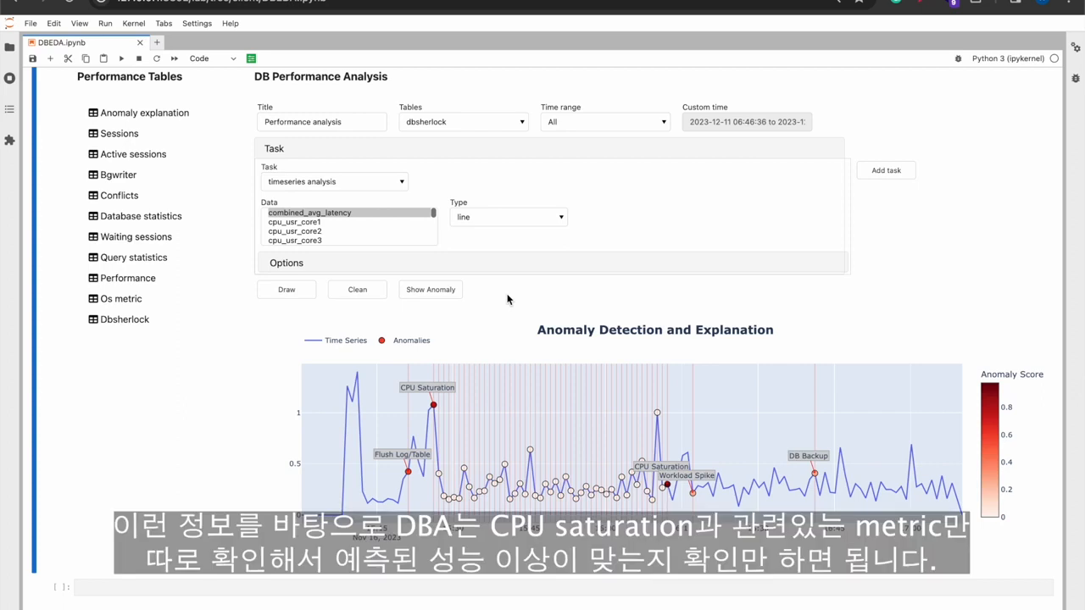
scroll(506, 298, "down", 1)
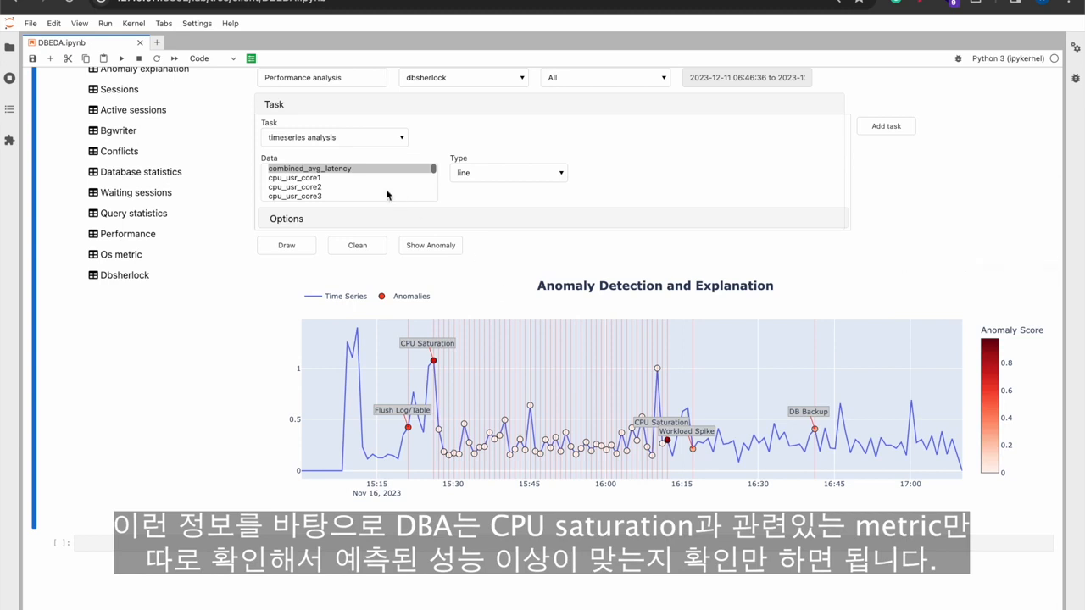
Draw separate line charts of the cpu_sys_core1 and cpu_sys_core2 data below the anomaly detection and explanation chart
scroll(386, 195, "down", 15)
scroll(386, 195, "down", 10)
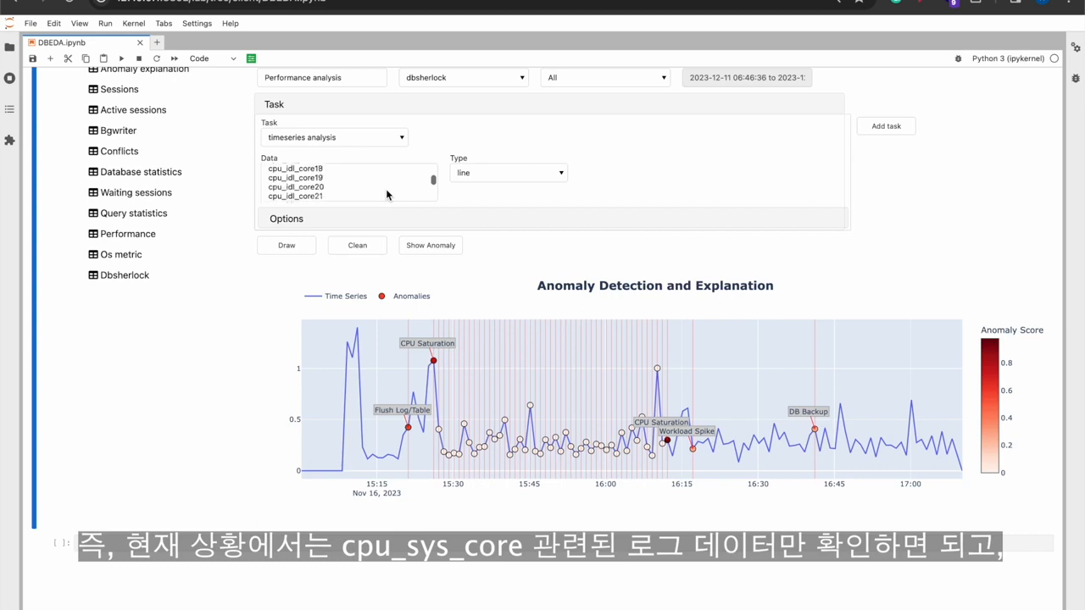
scroll(386, 195, "down", 12)
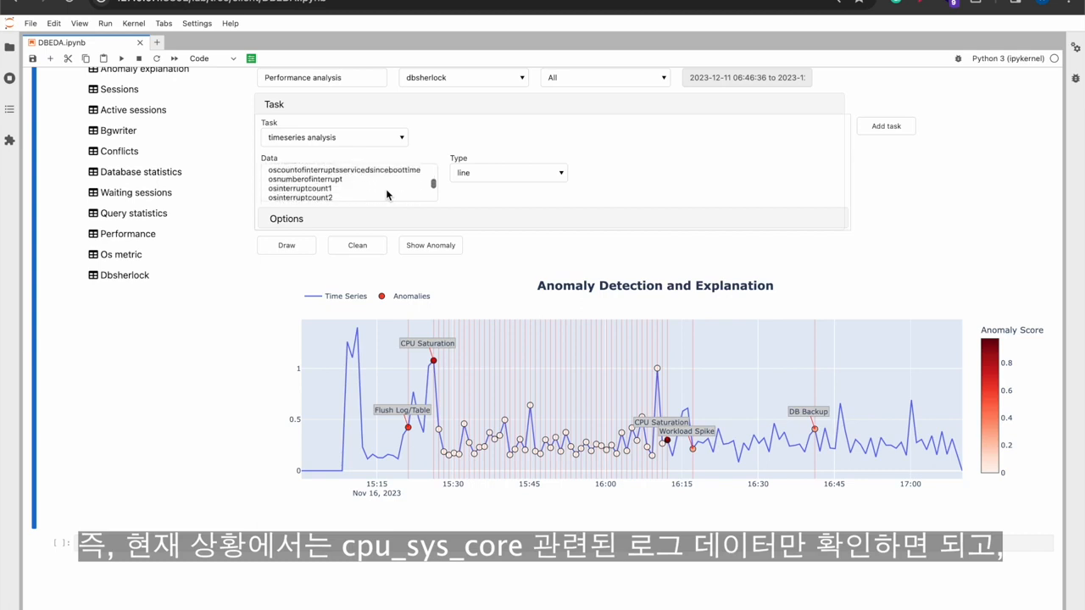
scroll(387, 195, "up", 20)
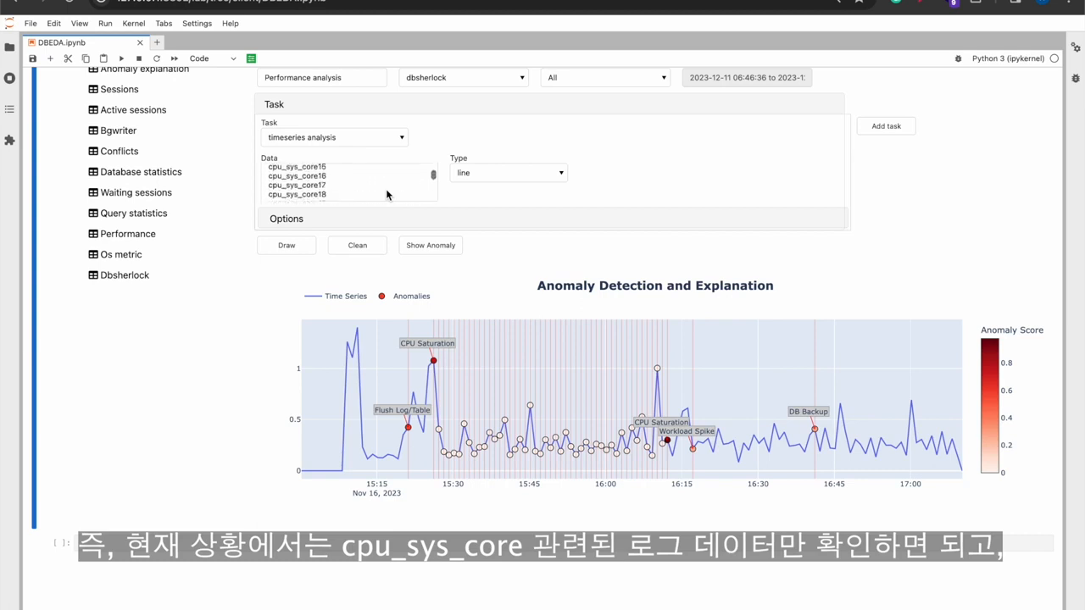
scroll(386, 195, "up", 2)
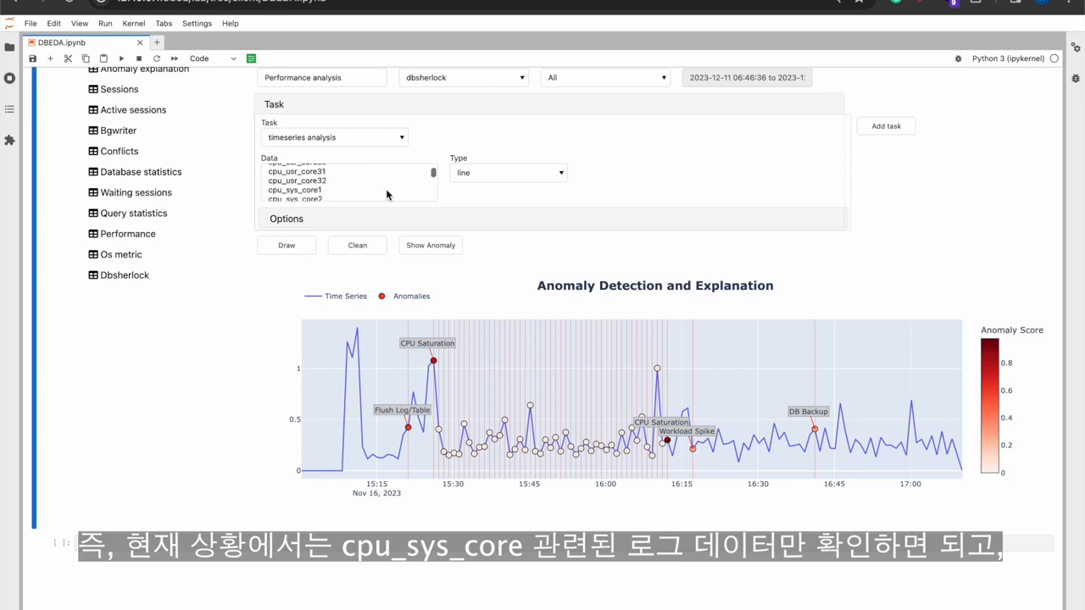
left_click(318, 190)
left_click(297, 240)
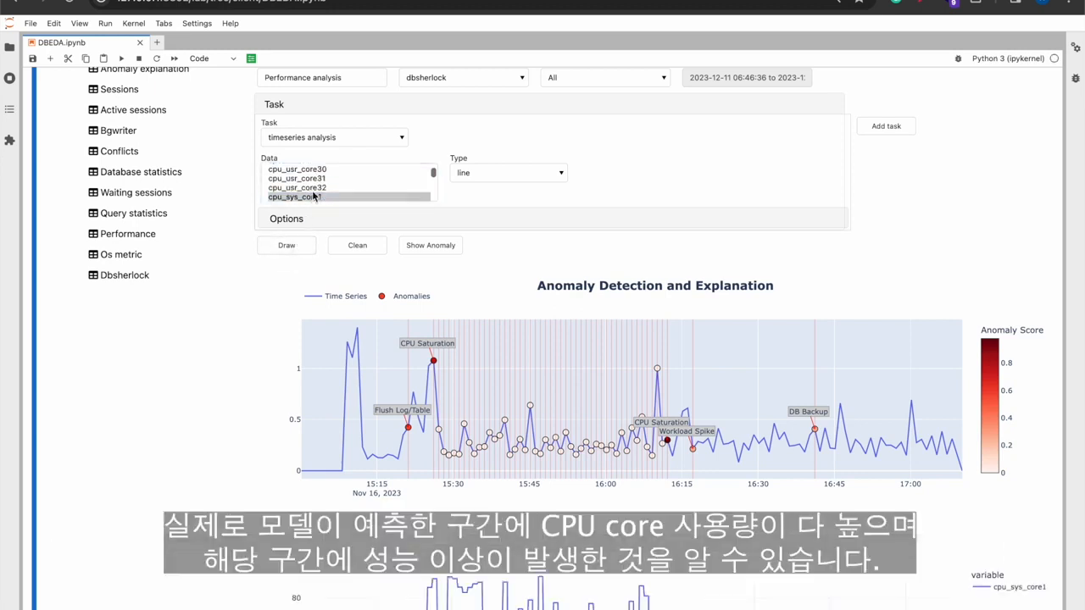
left_click(311, 199)
left_click(303, 246)
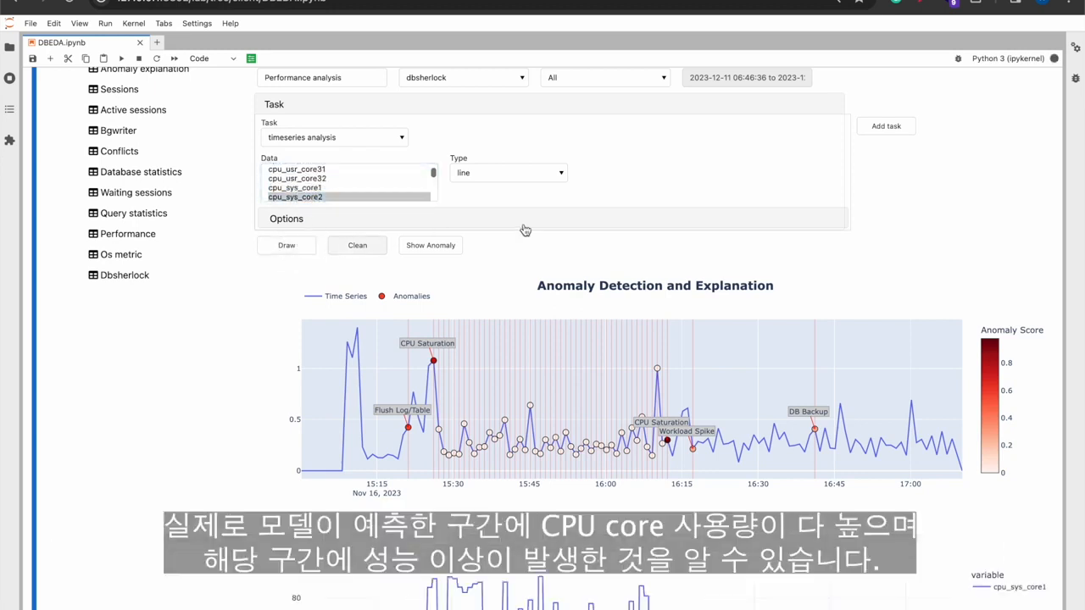
Compare the cpu_sys_core1 and cpu_sys_core2 charts with the CPU Saturation intervals marked in the anomaly chart
scroll(543, 237, "down", 3)
scroll(741, 219, "down", 6)
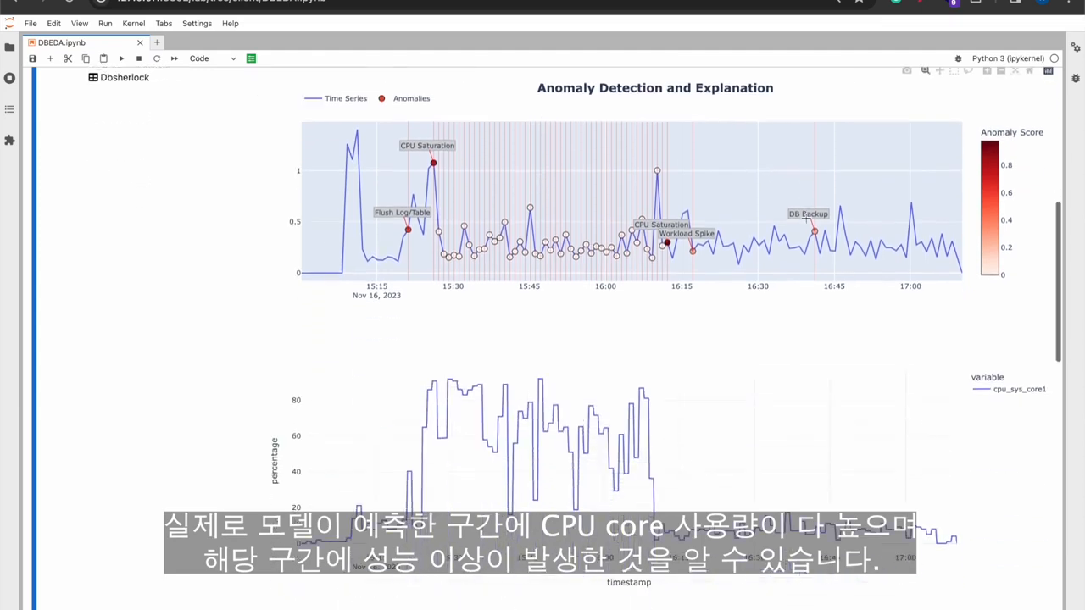
scroll(805, 219, "down", 4)
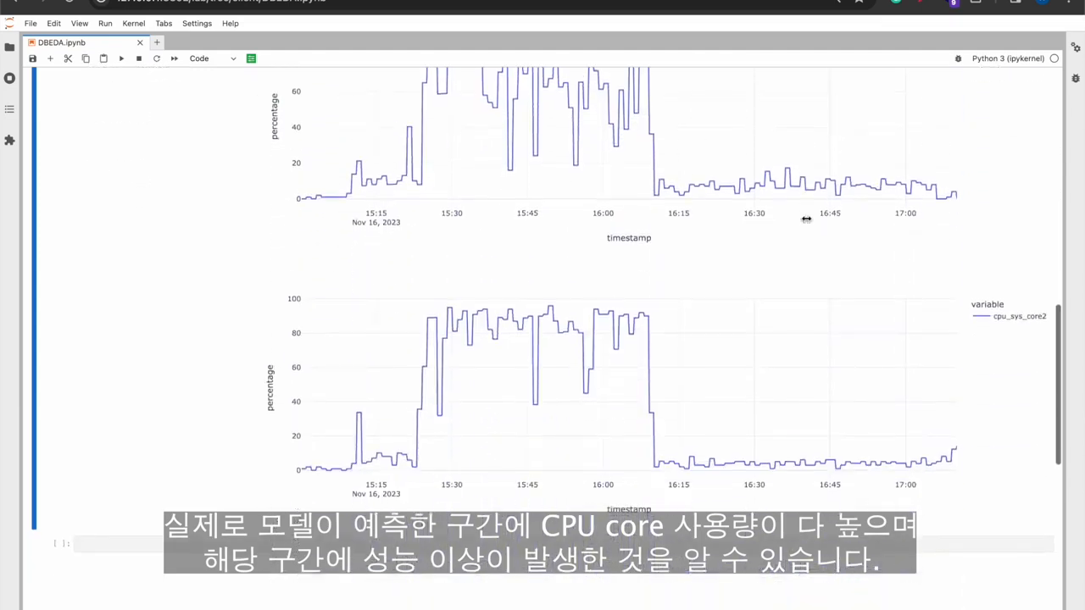
scroll(805, 218, "up", 3)
scroll(805, 219, "up", 10)
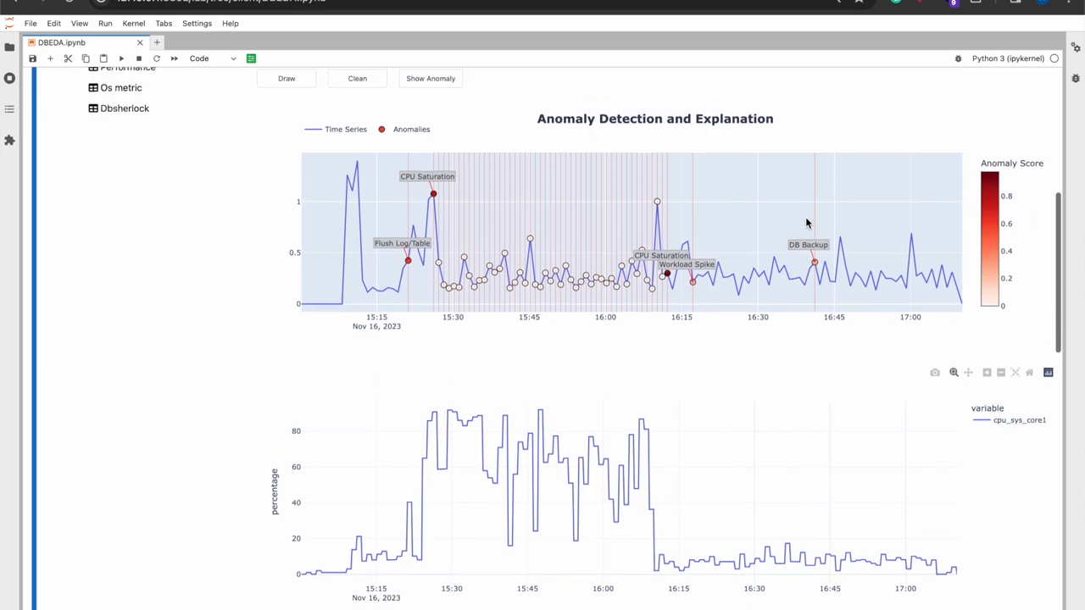